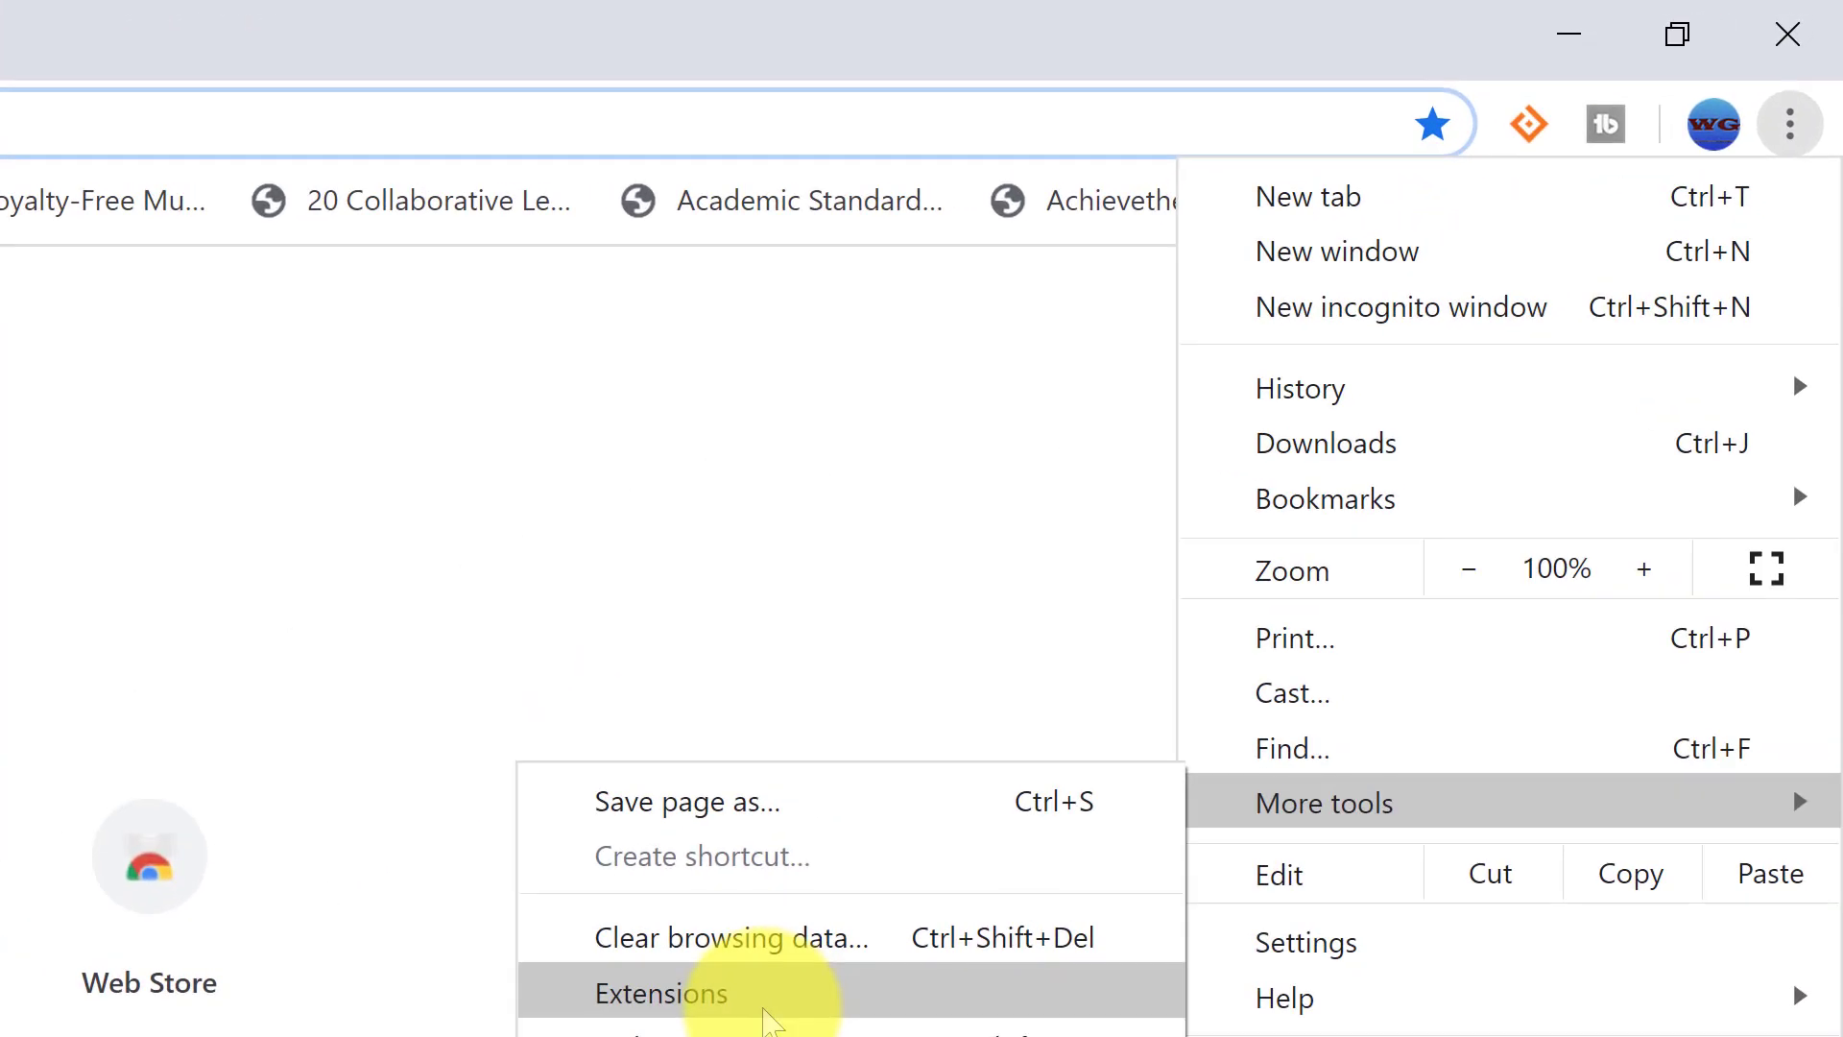
Step: Open chrome://extensions to list the four installed extensions and three apps
left_click(768, 999)
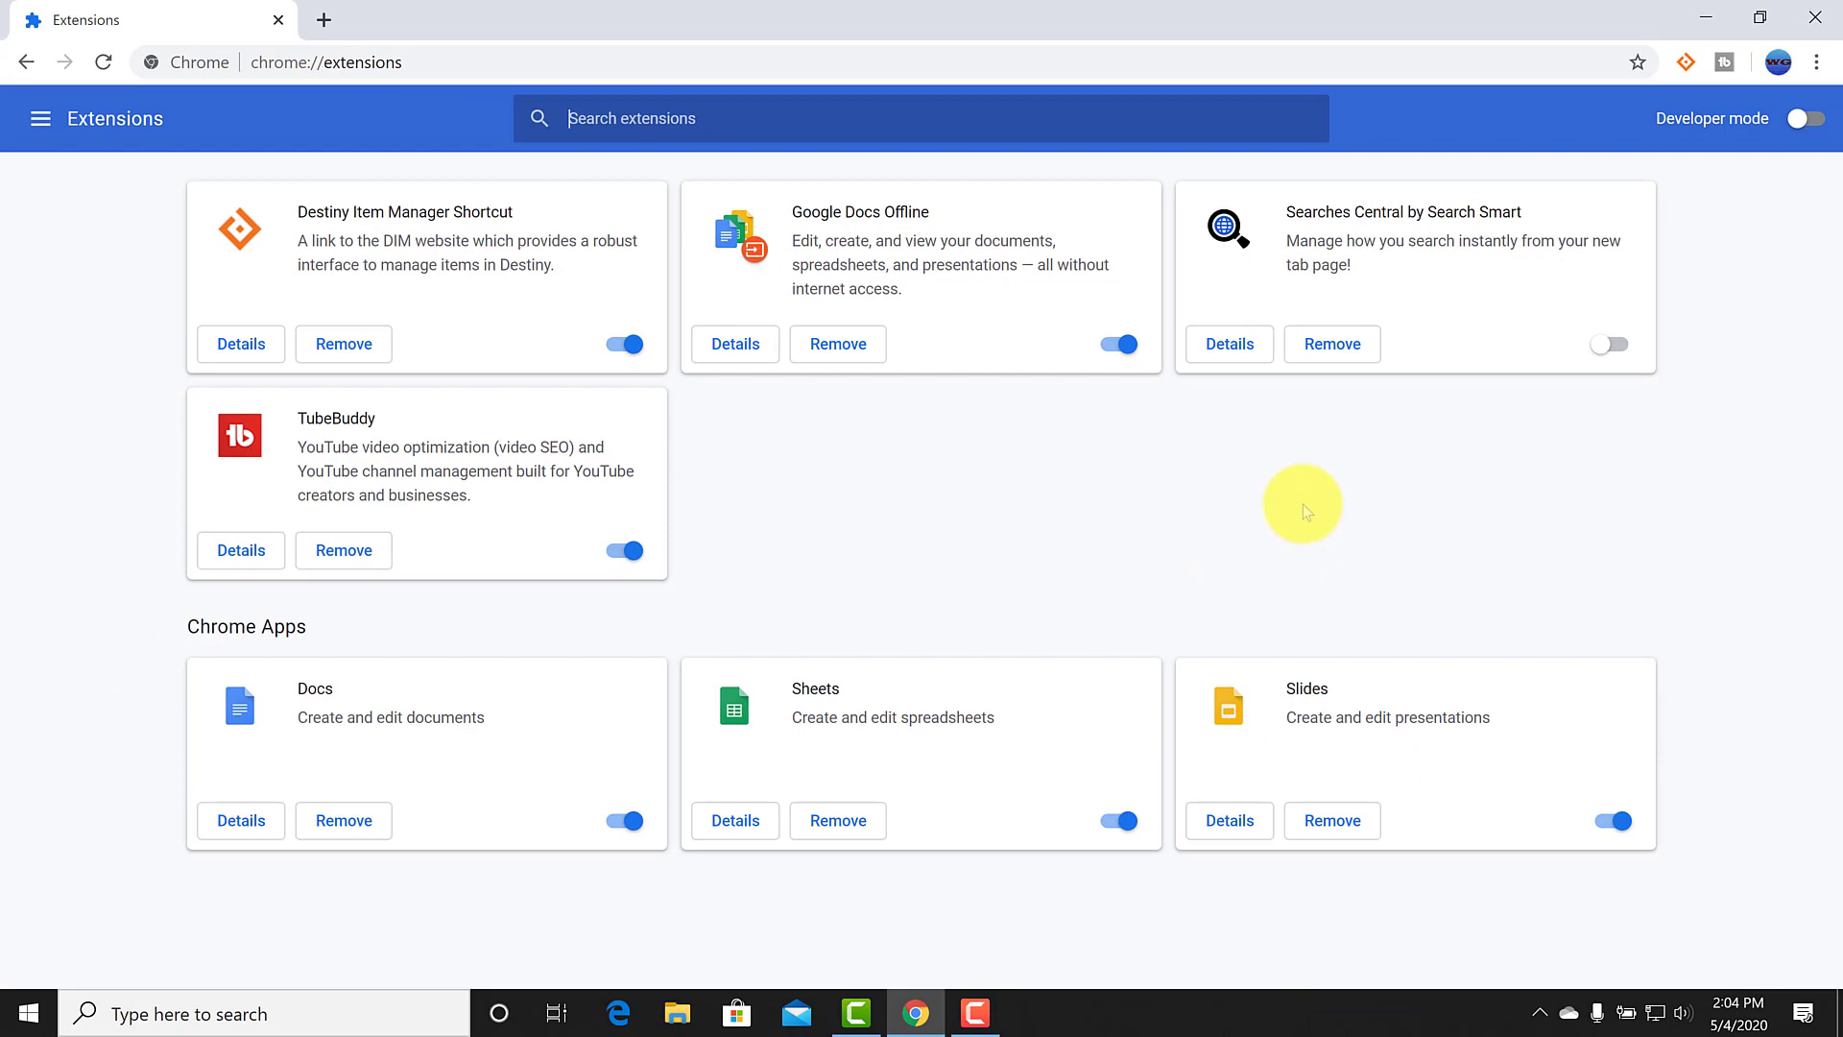